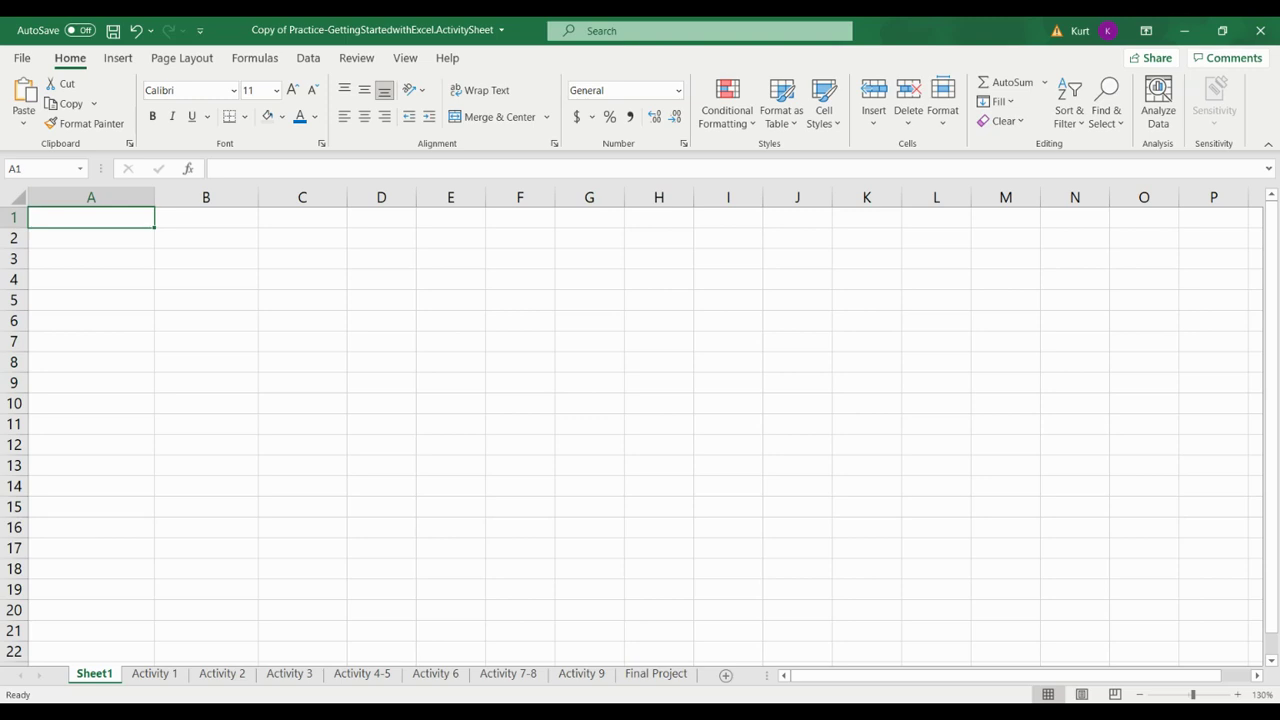
# Step: Type 1+1 into cell A1 and (2+5*4) into cell C1, without equals signs
pyautogui.click(118, 57)
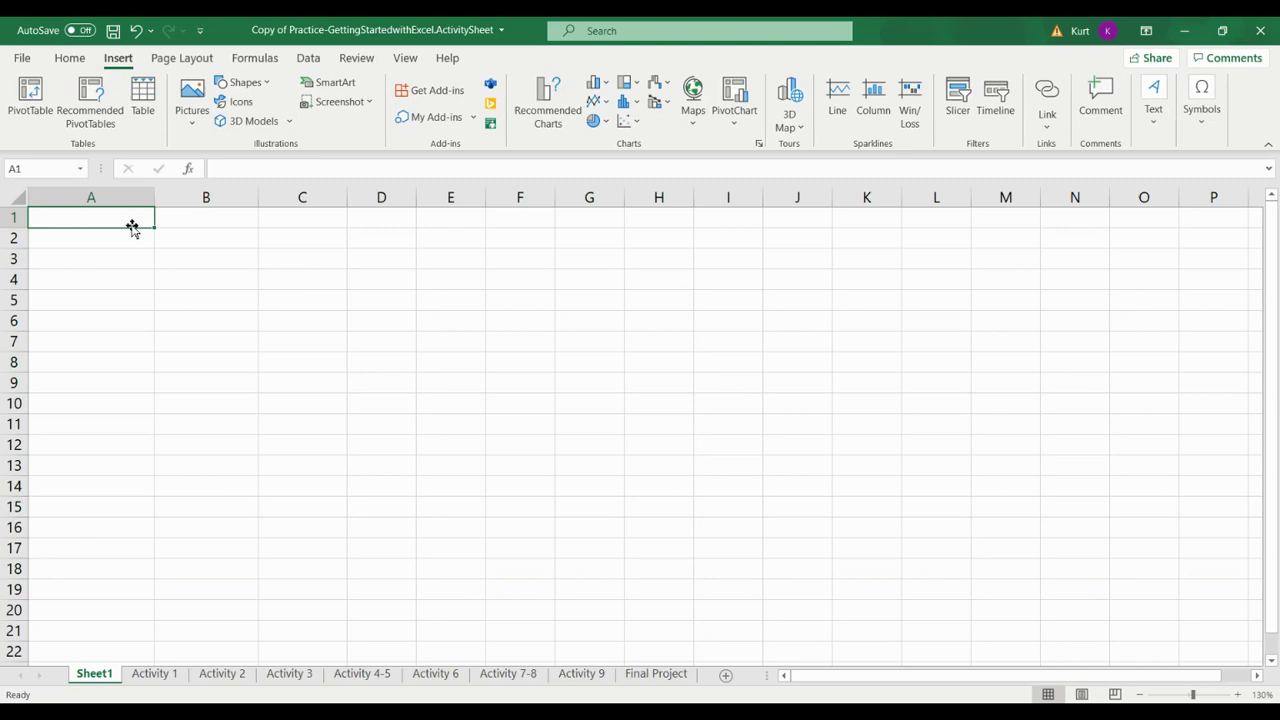
pyautogui.write('1+')
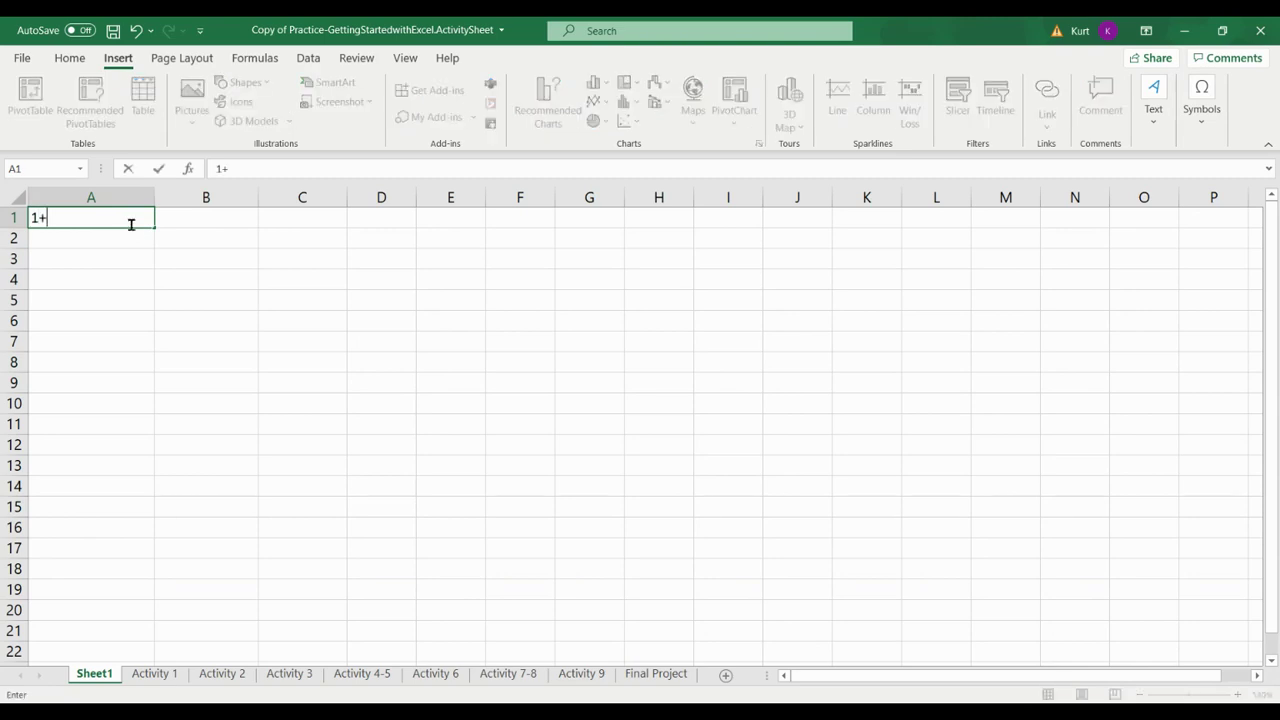
pyautogui.write('1')
pyautogui.click(304, 220)
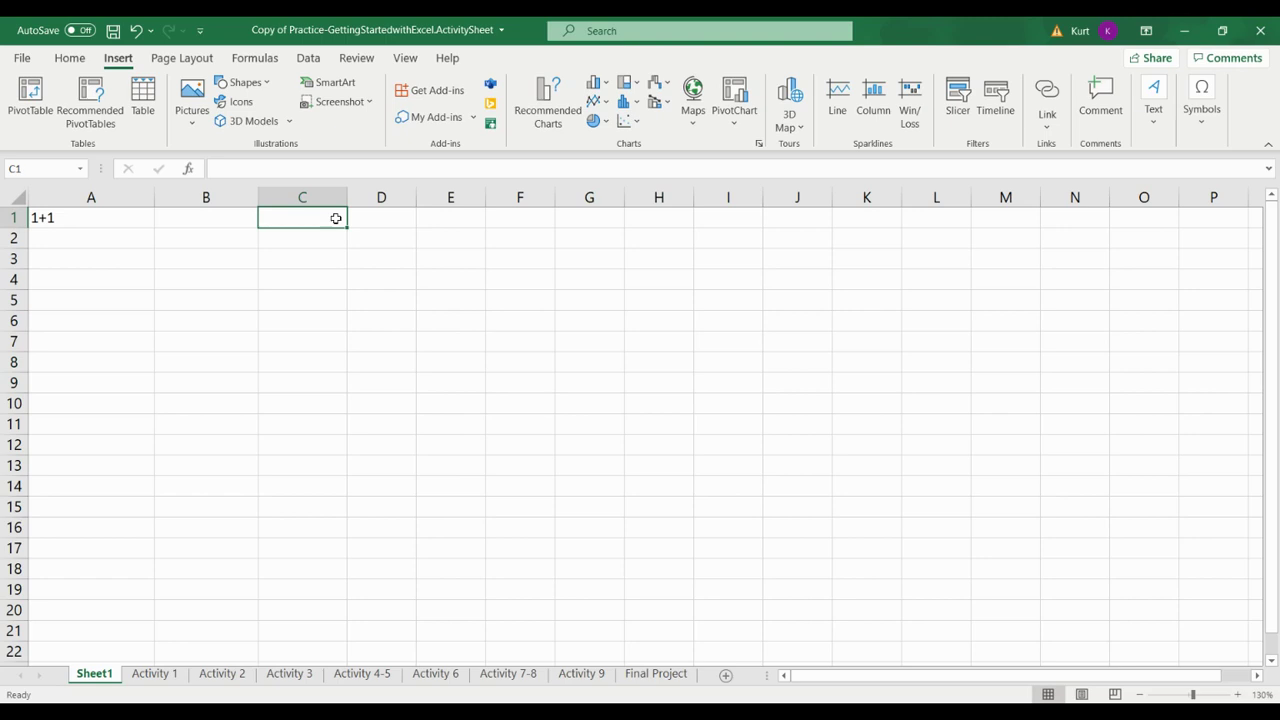
pyautogui.write('(')
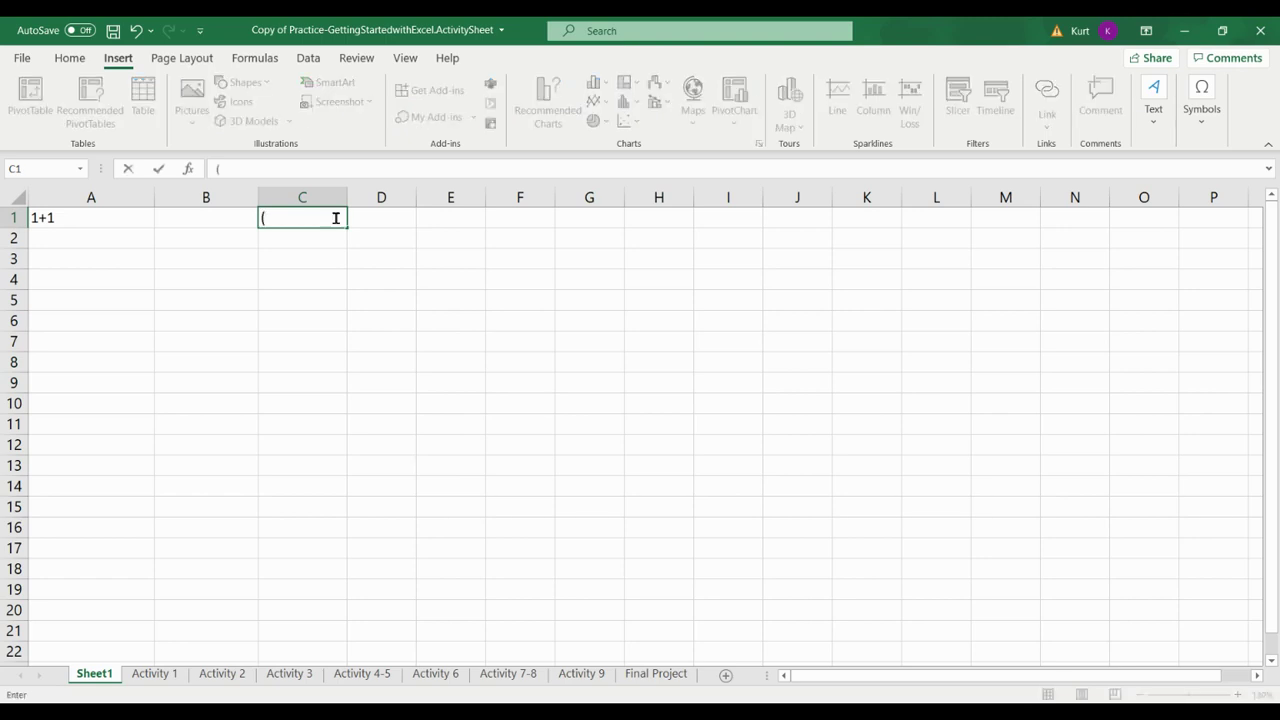
pyautogui.write('2+5*4)')
# Step: Prefix A1's entry with = so it becomes the formula =1+1, showing 2
pyautogui.click(139, 218)
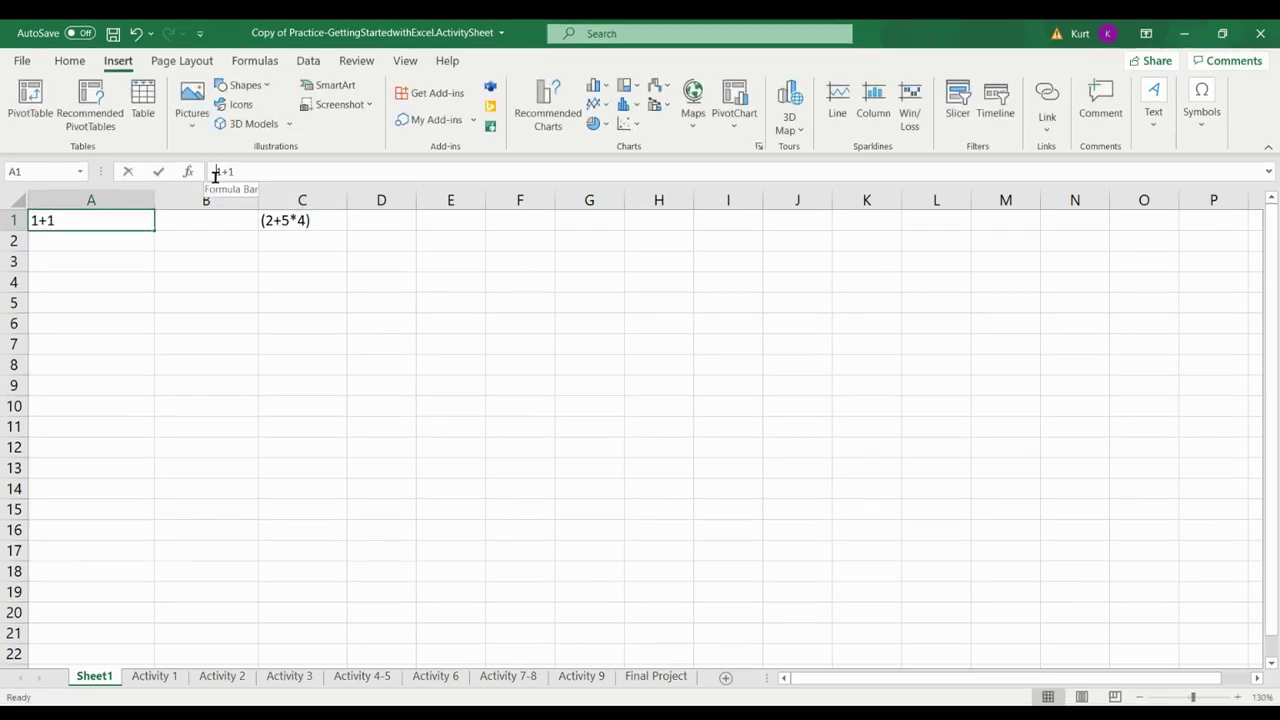
pyautogui.click(214, 169)
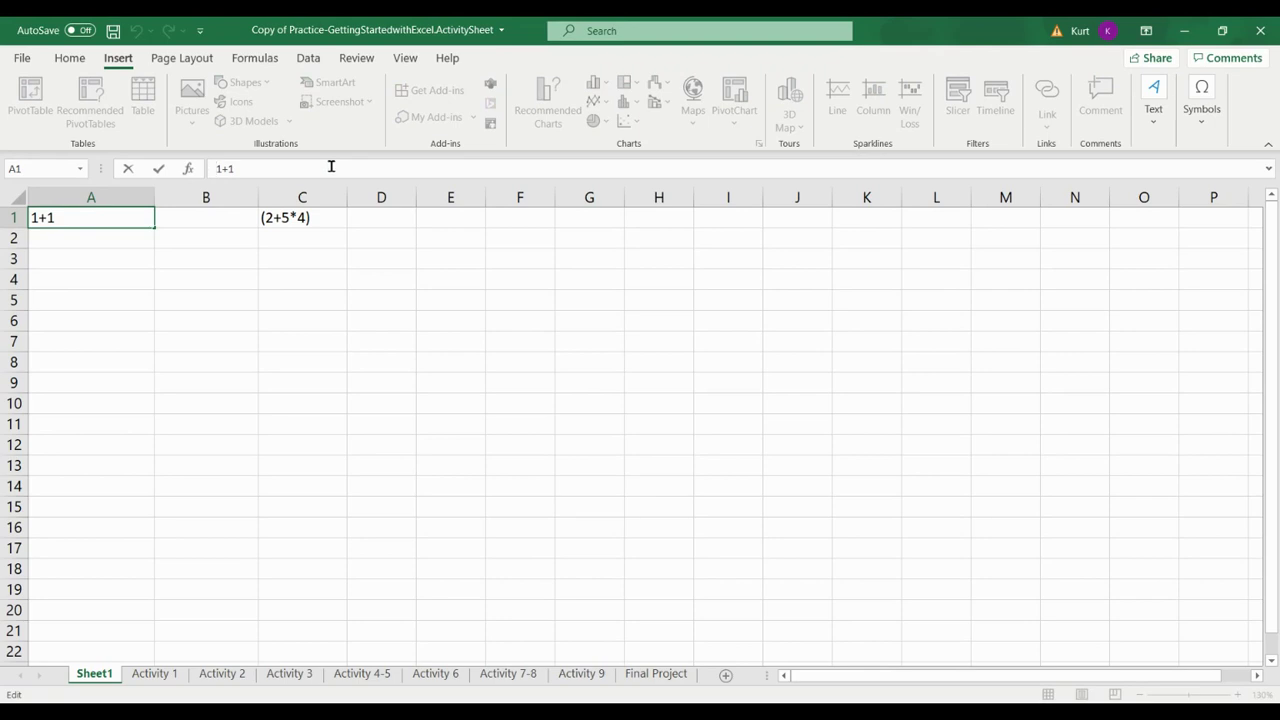
pyautogui.write('=')
pyautogui.press('Return')
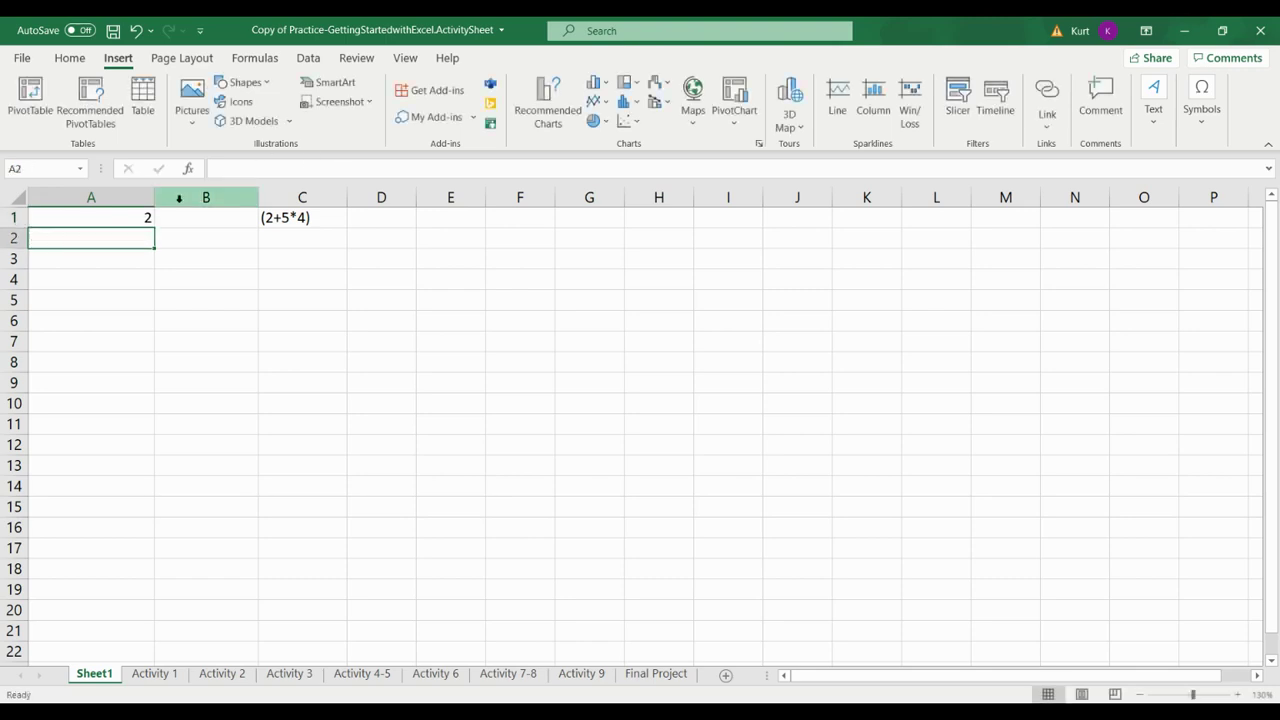
pyautogui.click(102, 215)
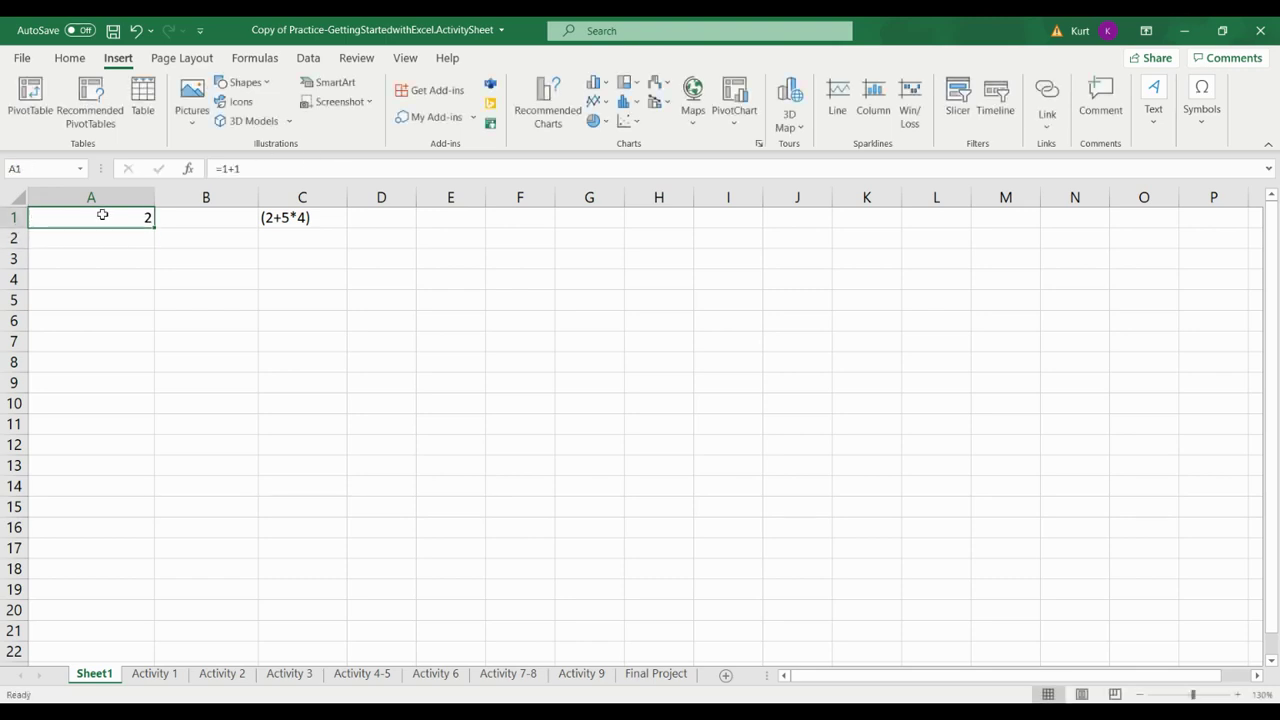
# Step: Prefix C1's entry with = so it becomes =(2+5*4), showing 22
pyautogui.click(327, 219)
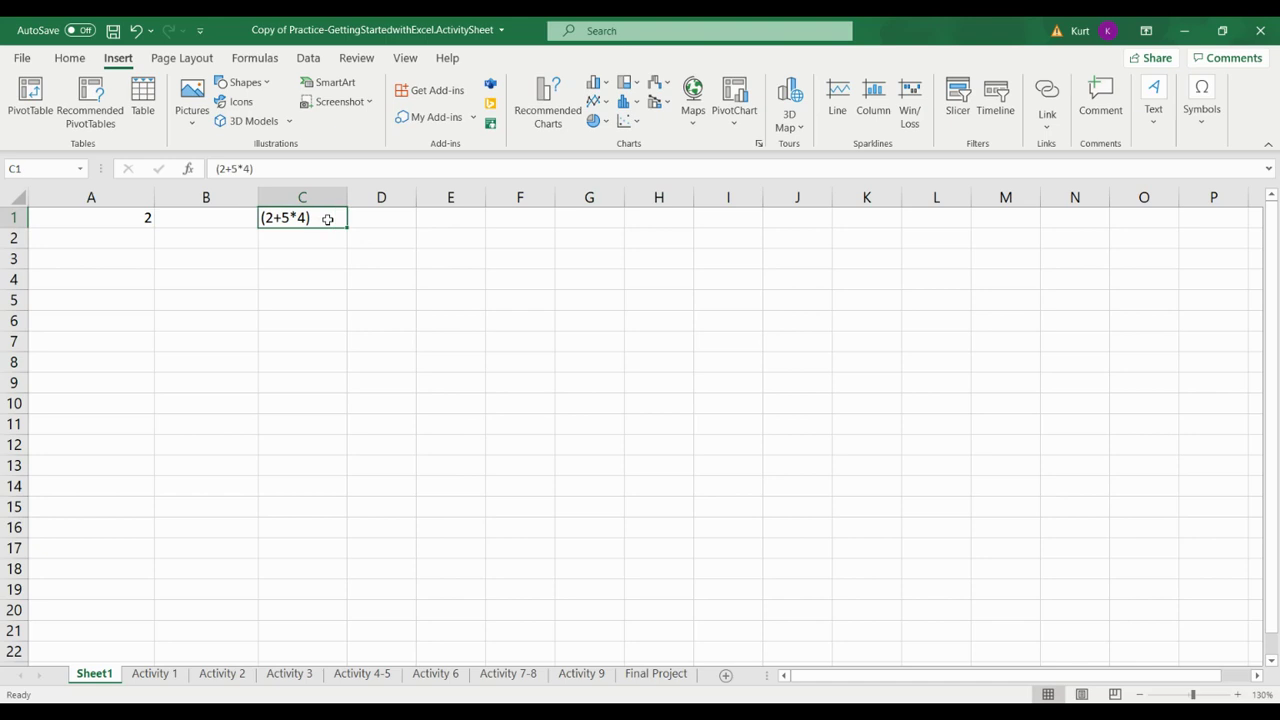
pyautogui.click(215, 169)
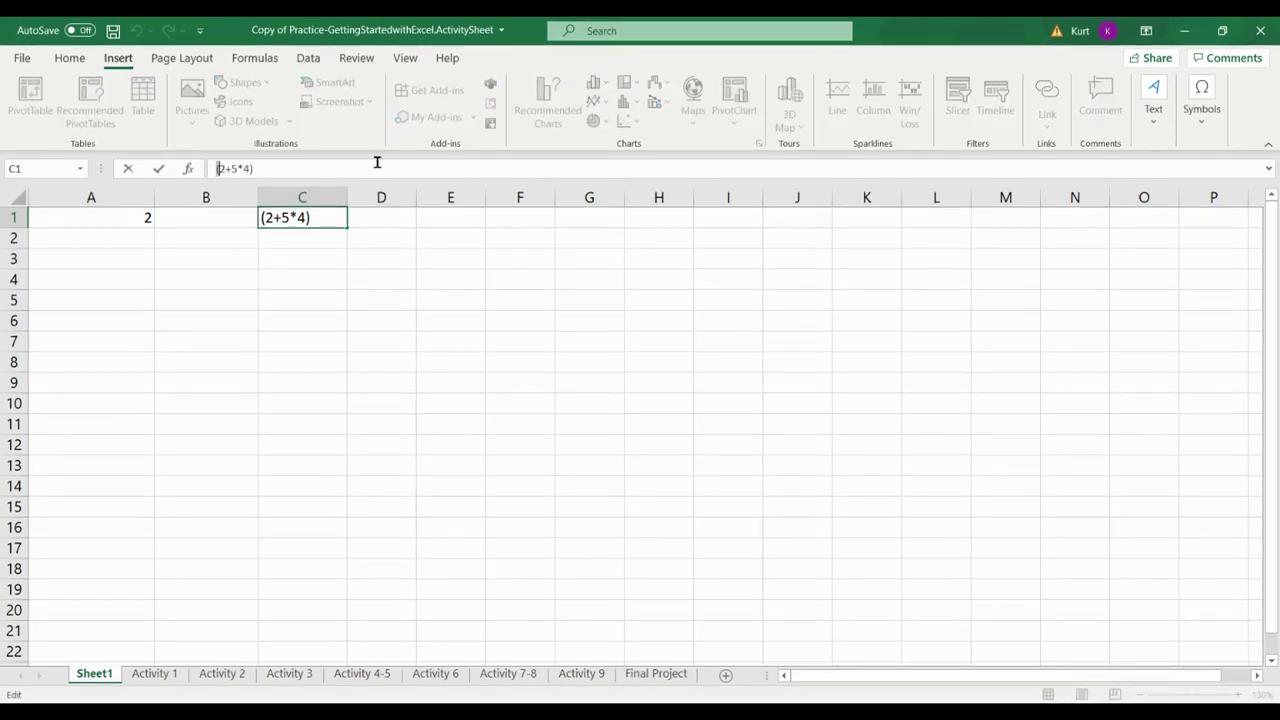
pyautogui.write('=')
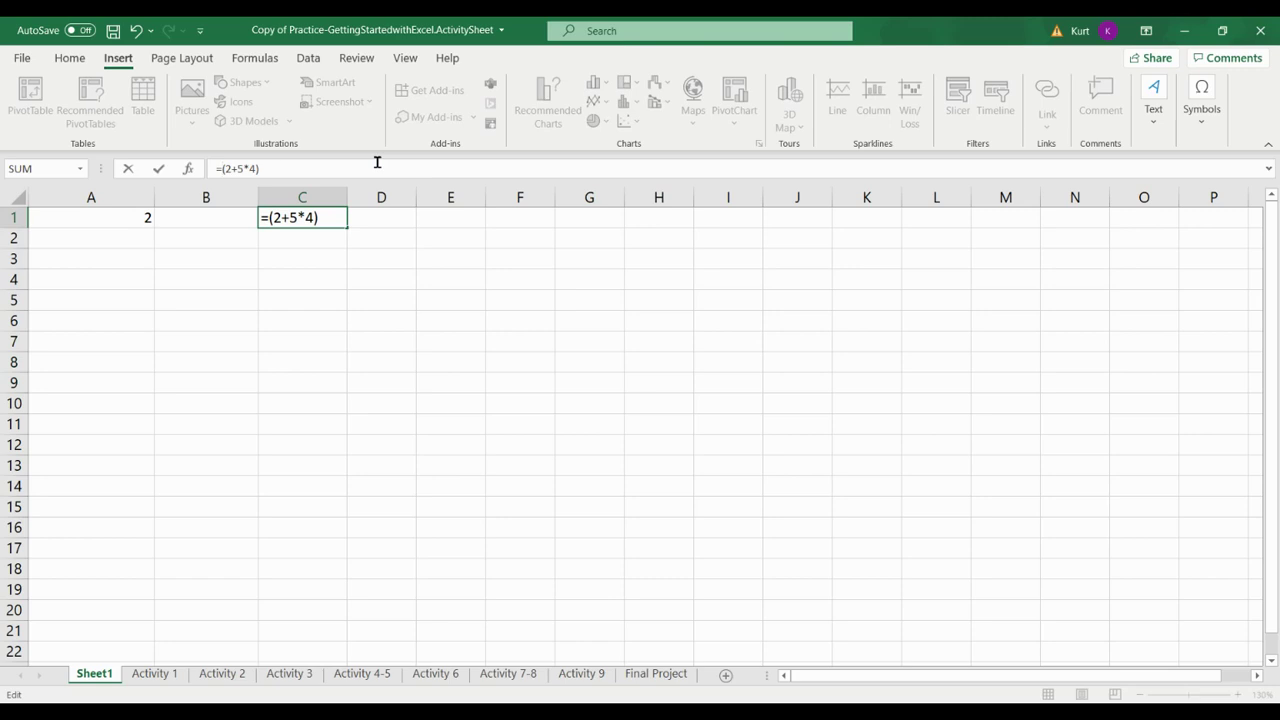
pyautogui.press('Return')
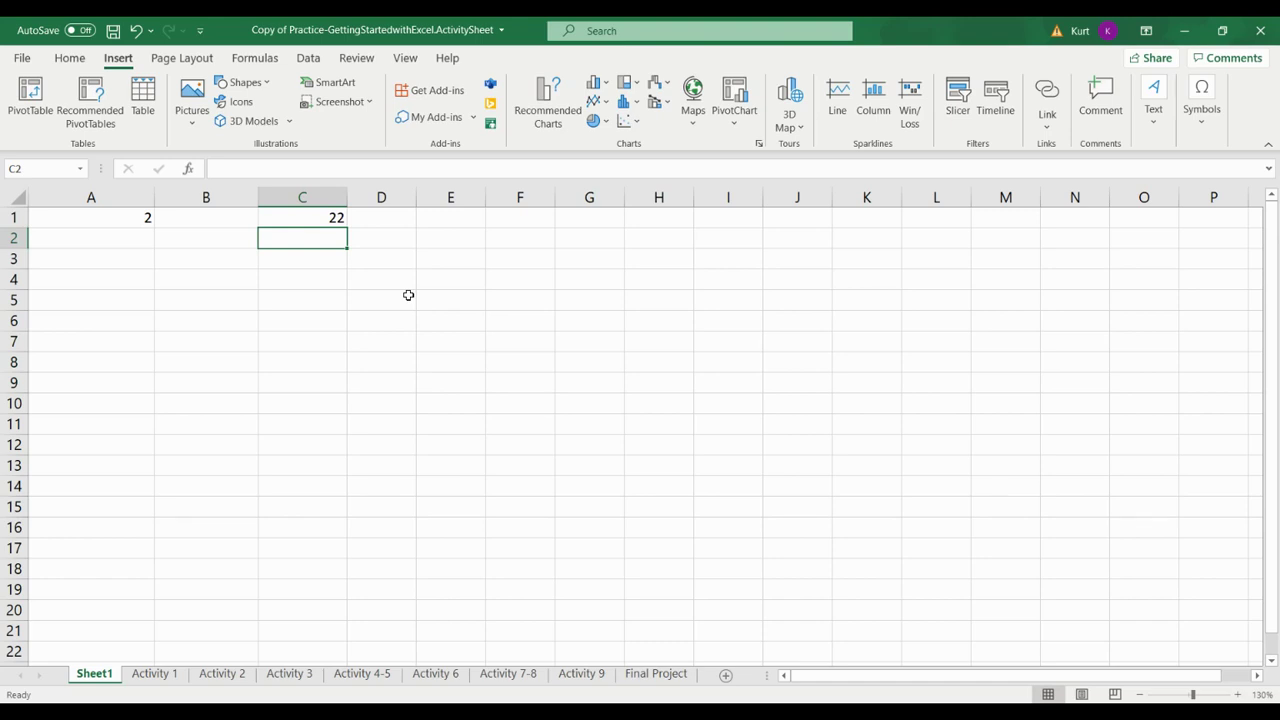
pyautogui.click(460, 240)
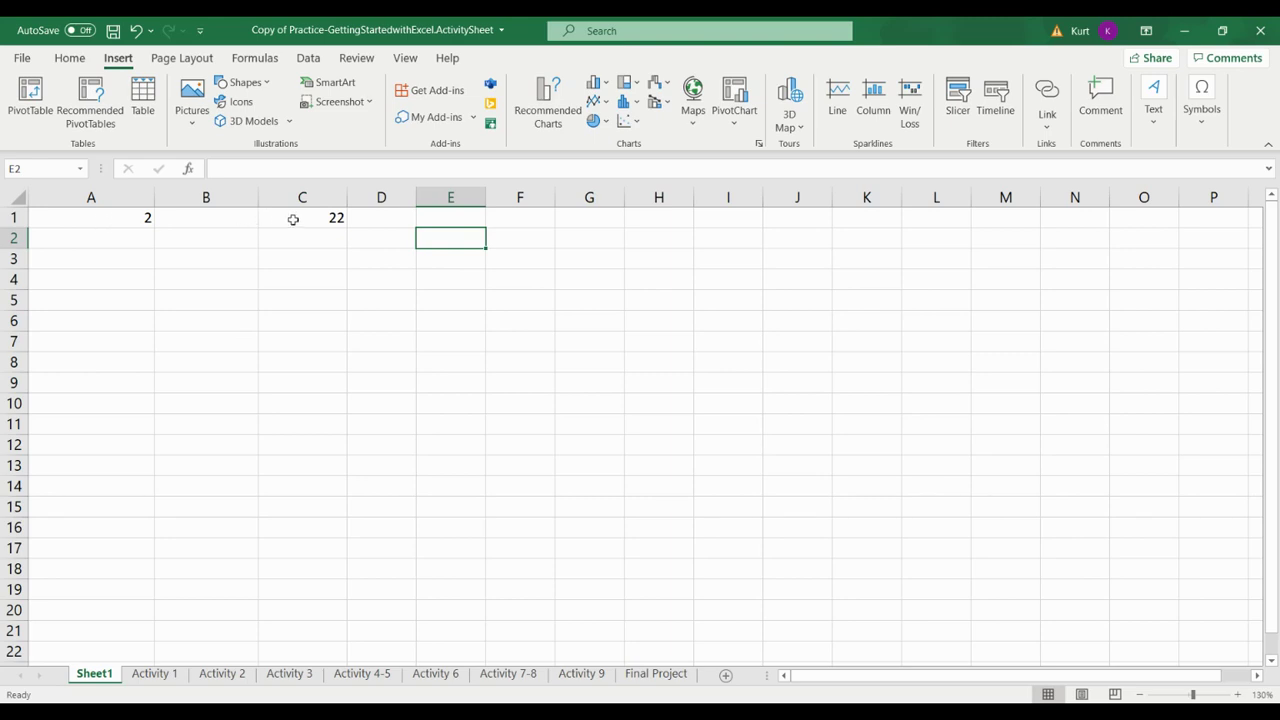
pyautogui.write('=')
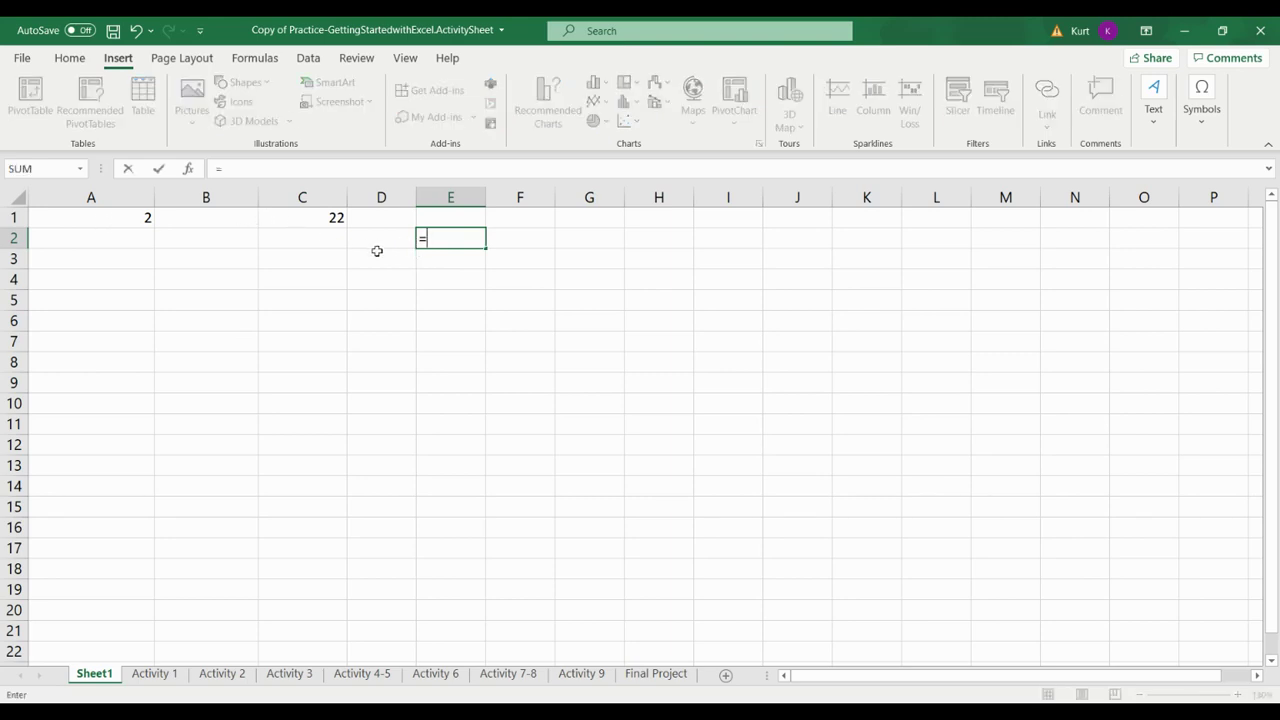
pyautogui.write('a1')
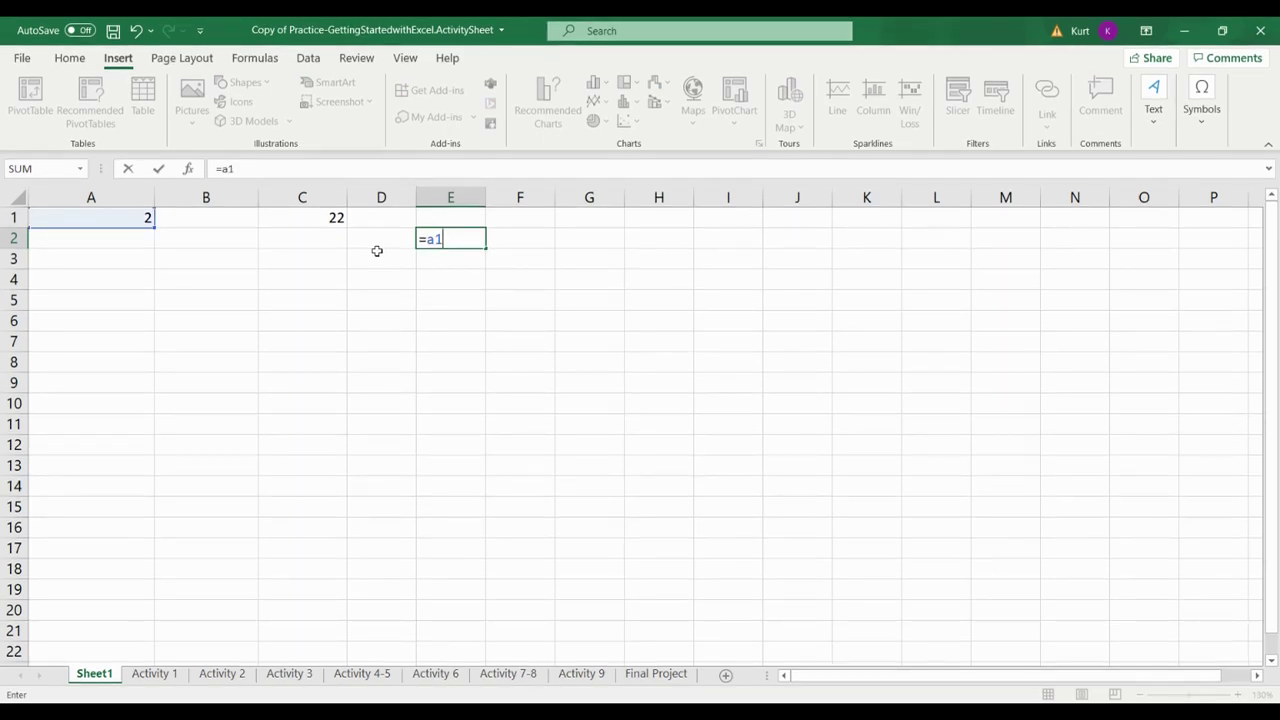
pyautogui.write('+c1')
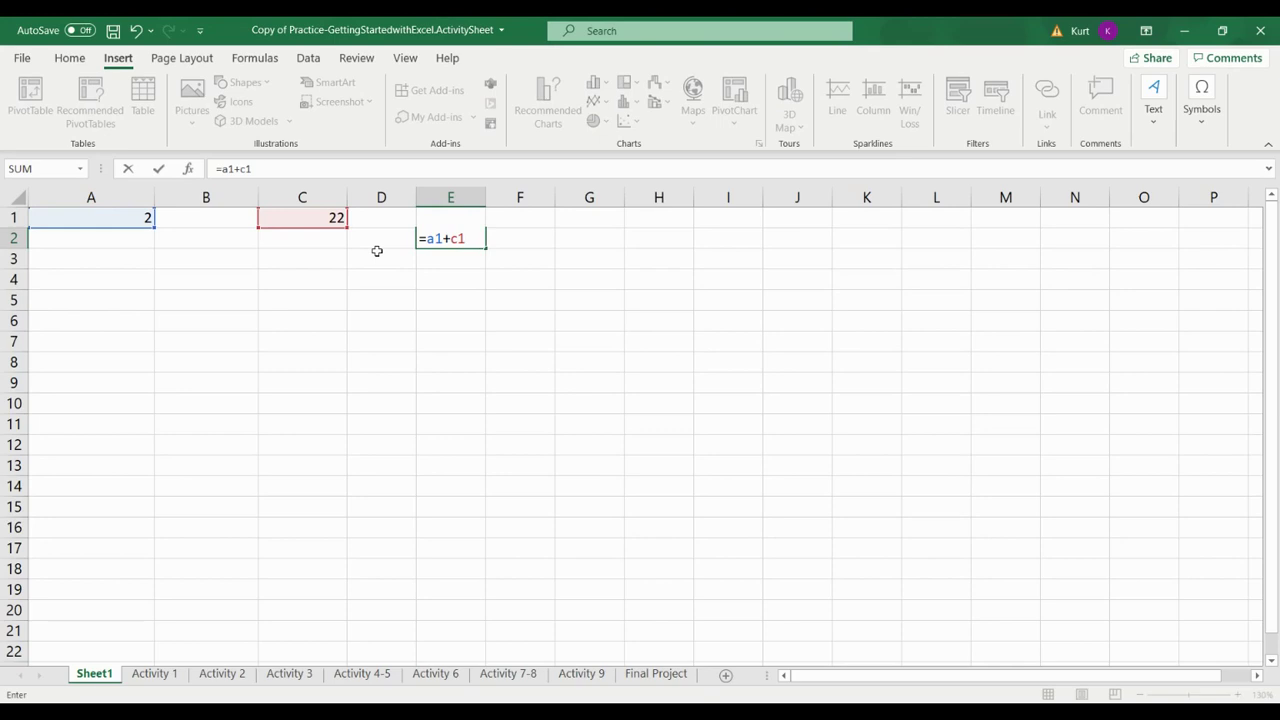
pyautogui.press('Return')
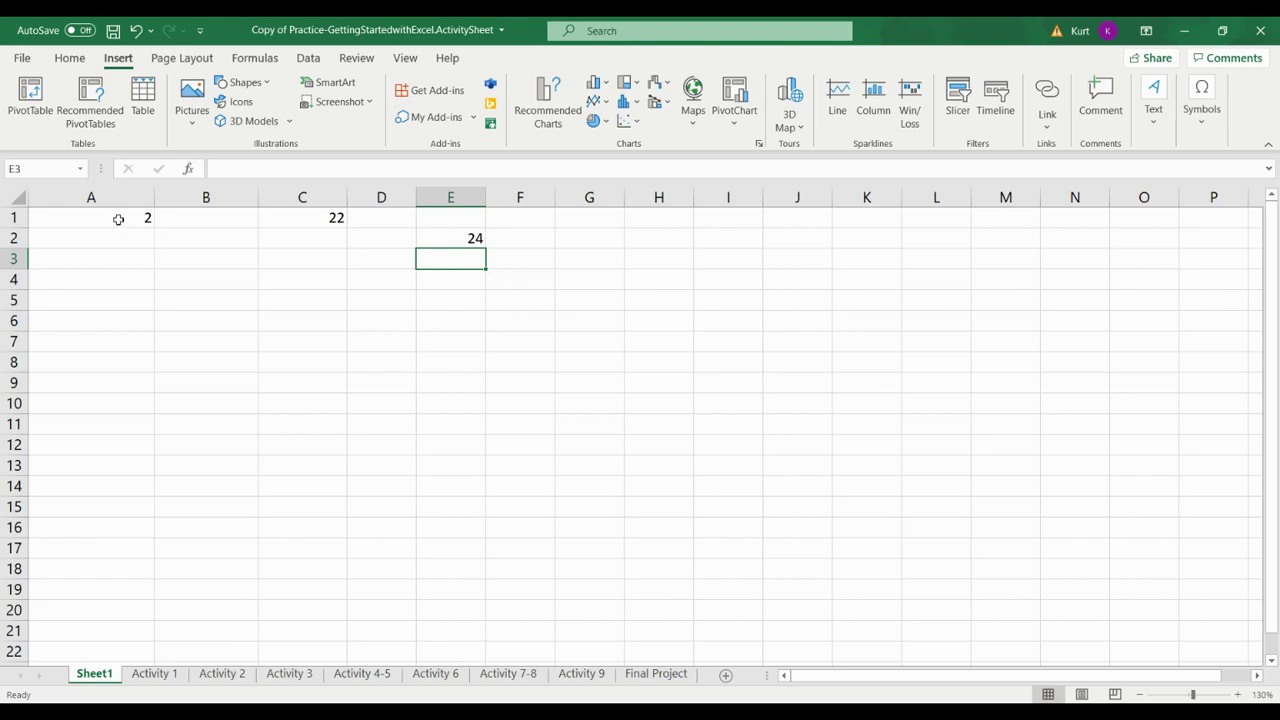
pyautogui.click(118, 219)
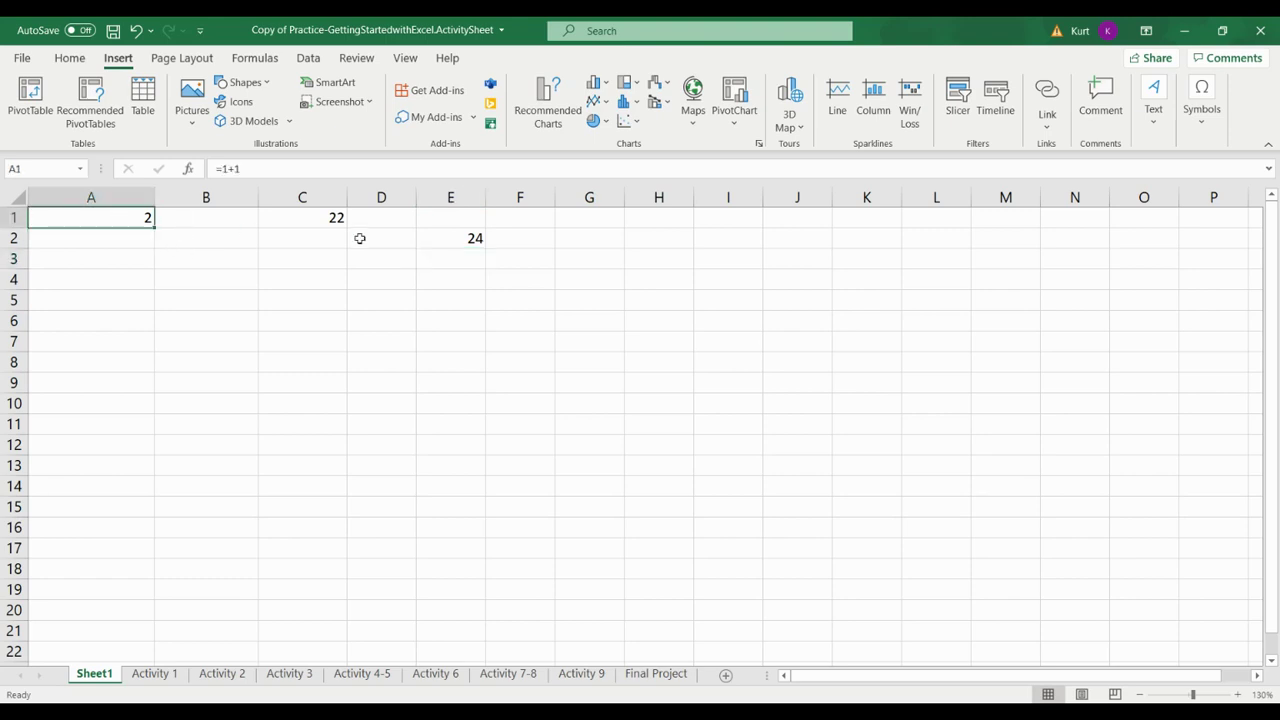
pyautogui.click(451, 237)
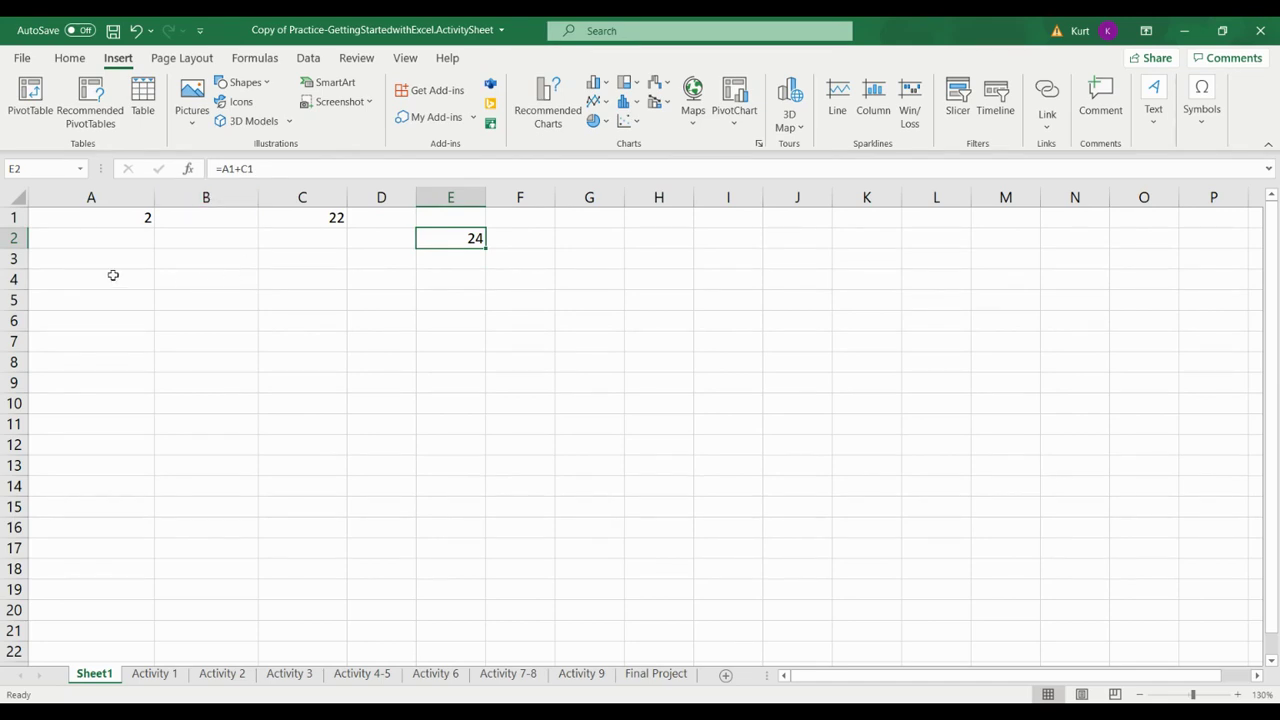
# Step: Change A1 to 10 and confirm E2's =A1+C1 now shows 32
pyautogui.click(100, 222)
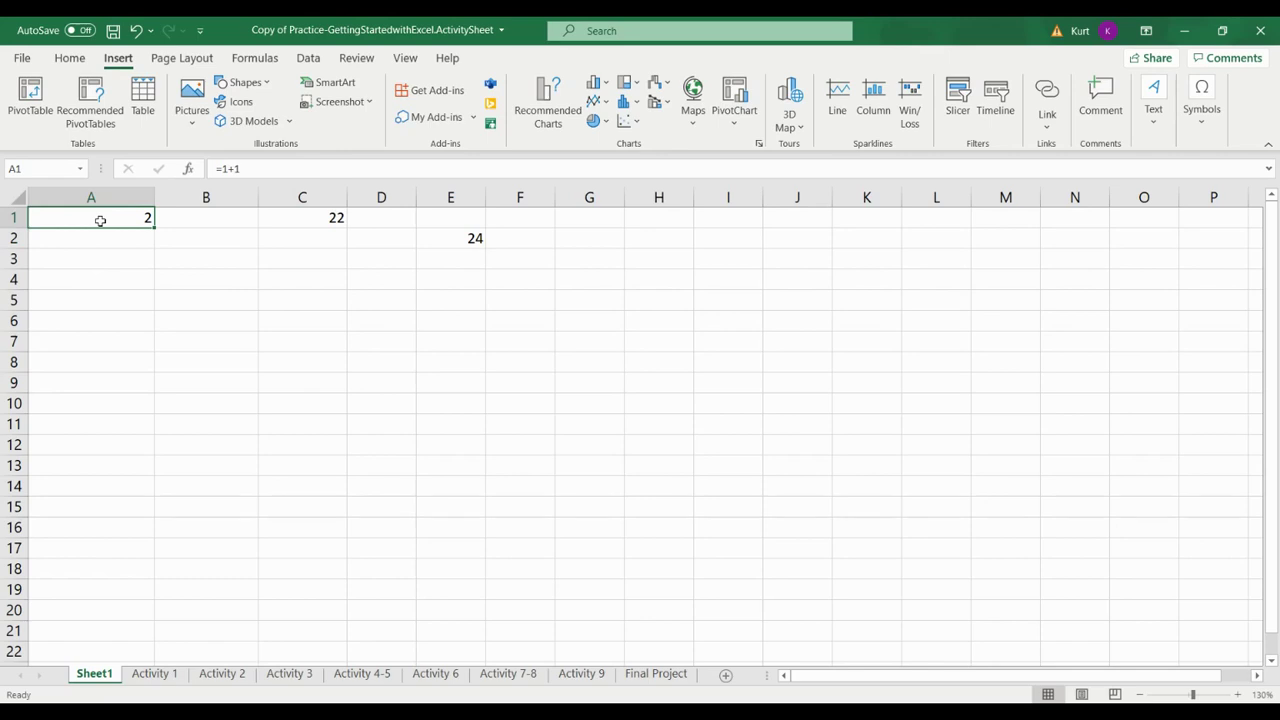
pyautogui.write('10')
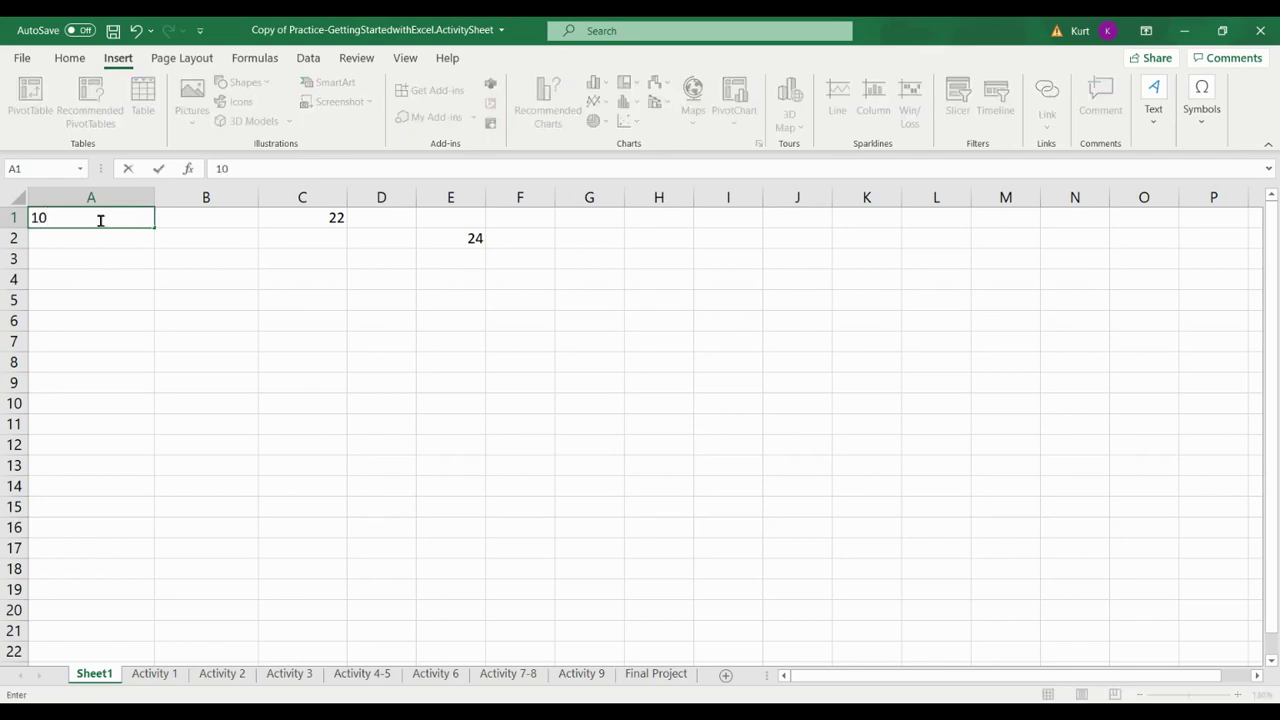
pyautogui.press('Return')
pyautogui.click(102, 218)
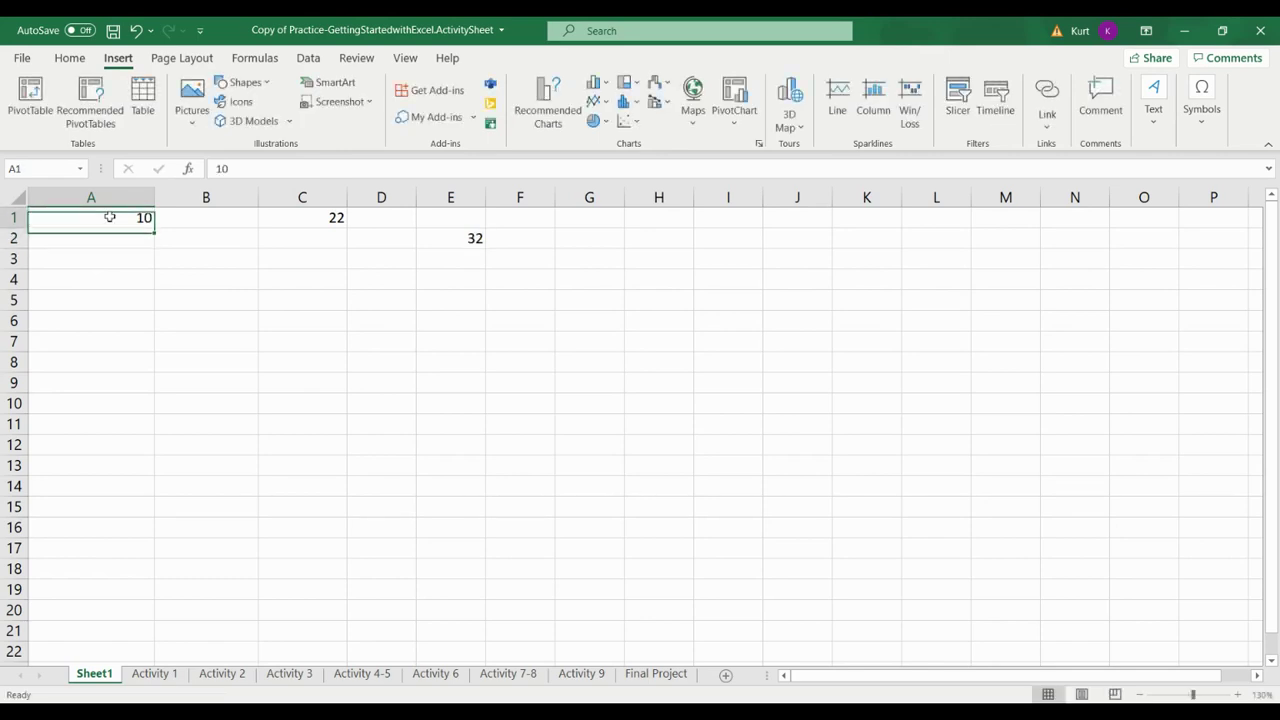
pyautogui.click(465, 243)
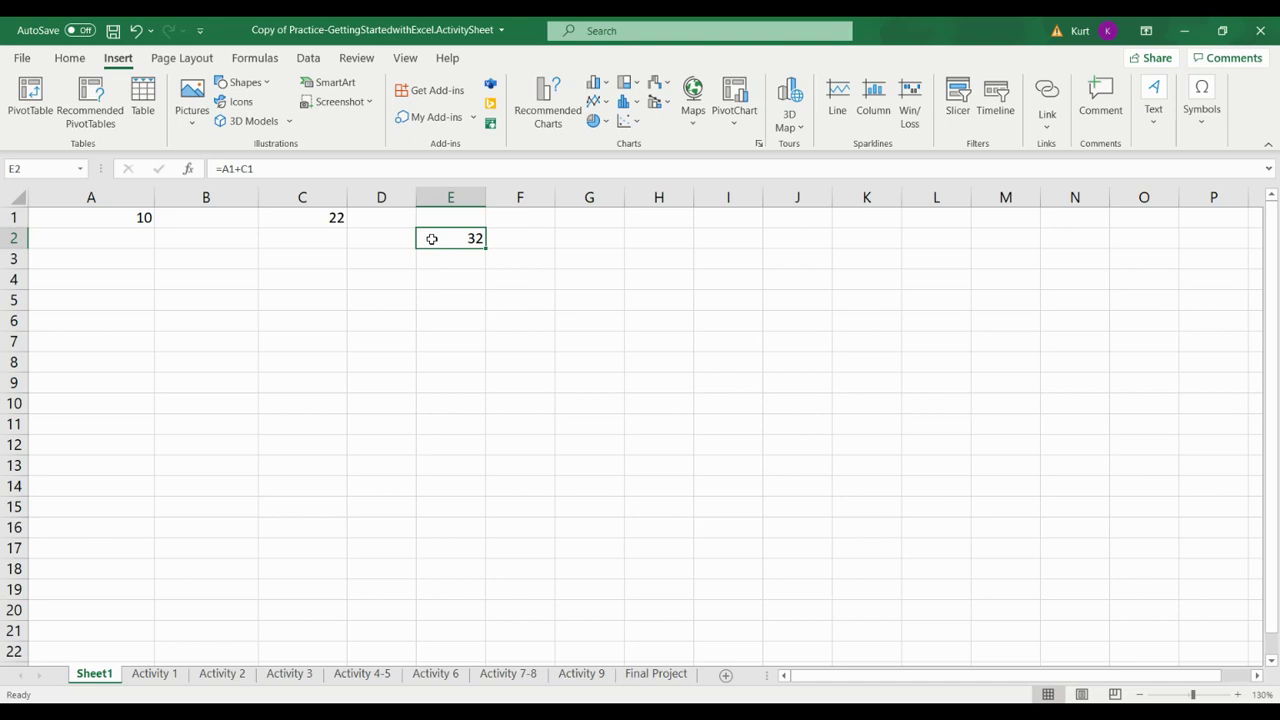
pyautogui.click(147, 319)
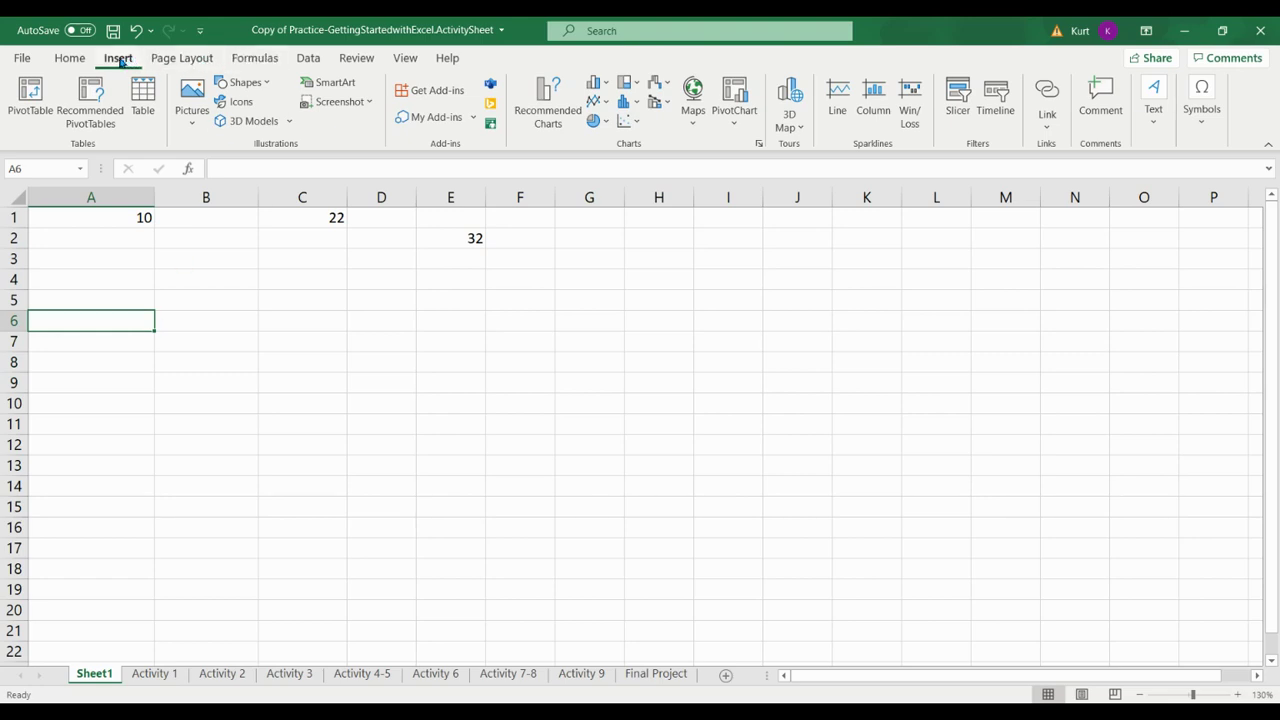
# Step: Switch the ribbon to the Formulas tab to show the function library
pyautogui.click(235, 60)
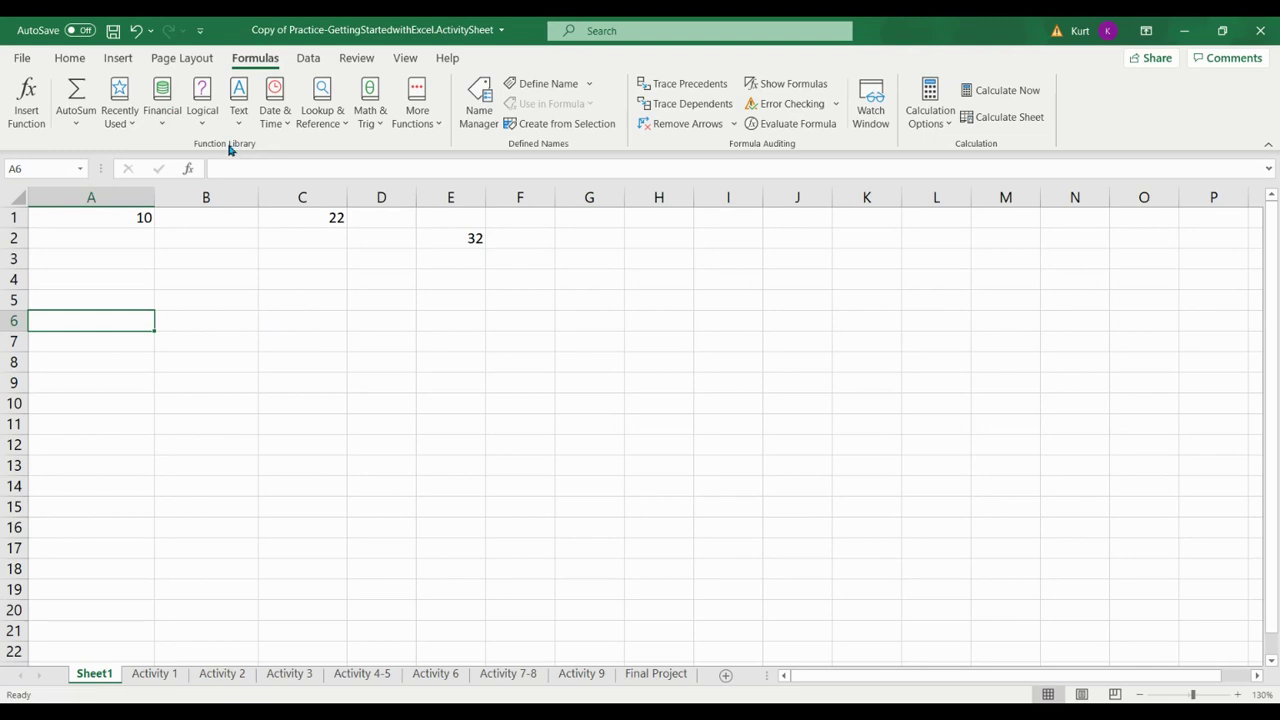
pyautogui.click(163, 115)
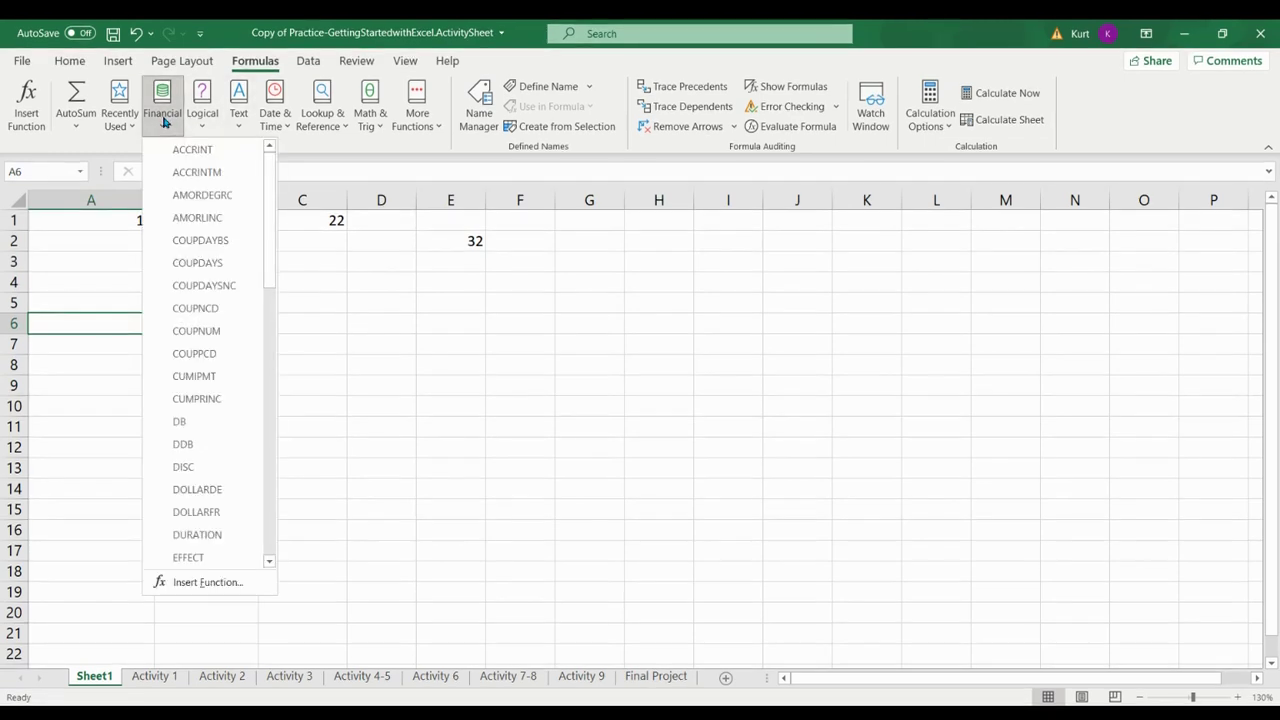
pyautogui.scroll(-6, 181, 371)
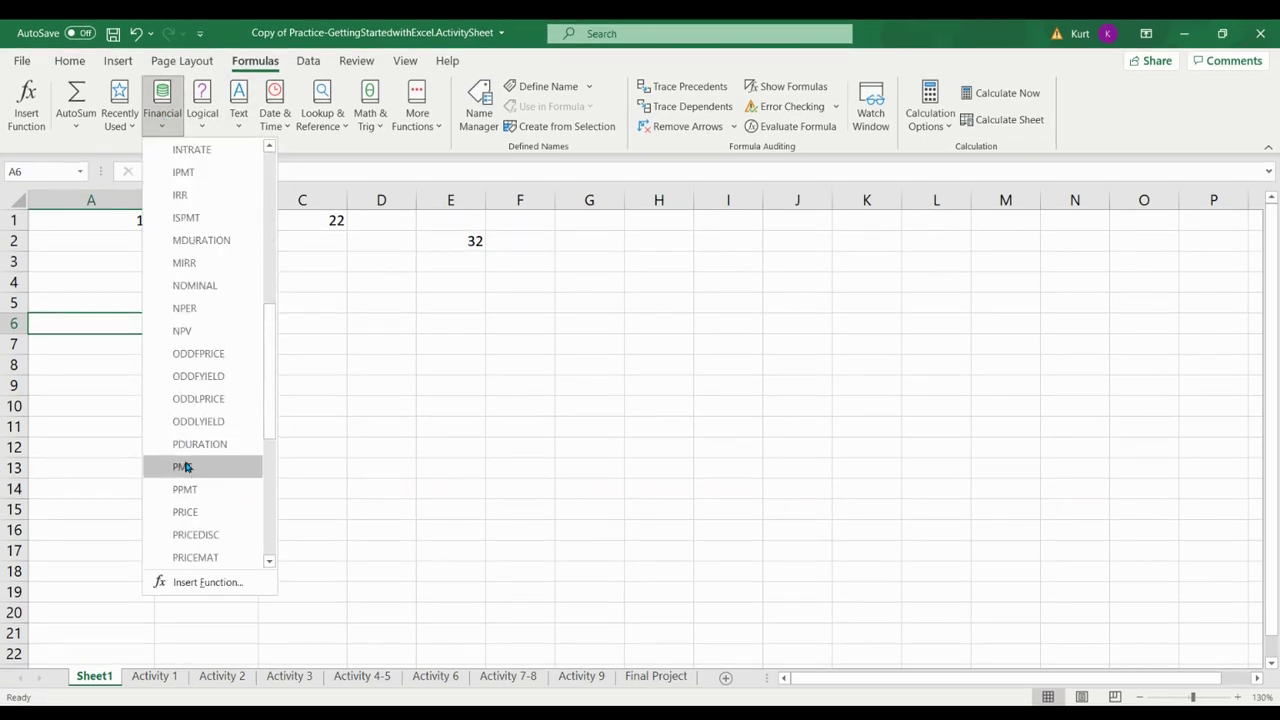
pyautogui.scroll(7, 206, 486)
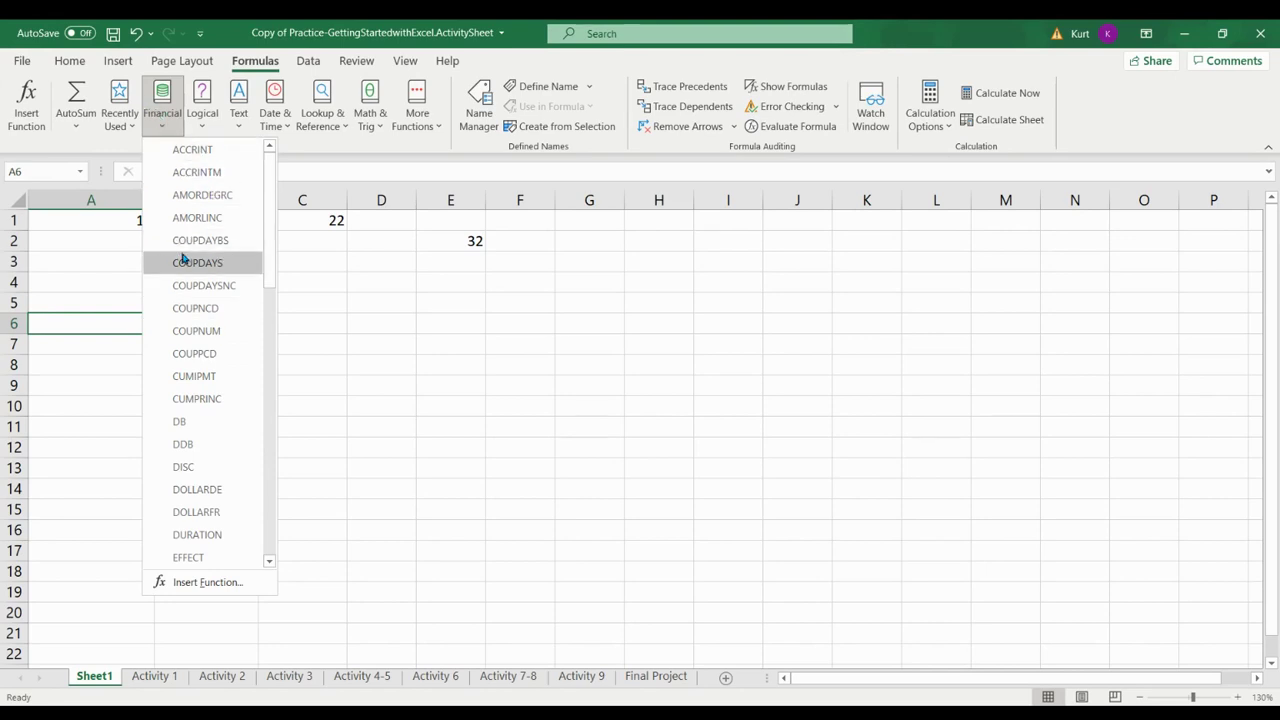
pyautogui.scroll(-10, 203, 420)
pyautogui.scroll(10, 200, 422)
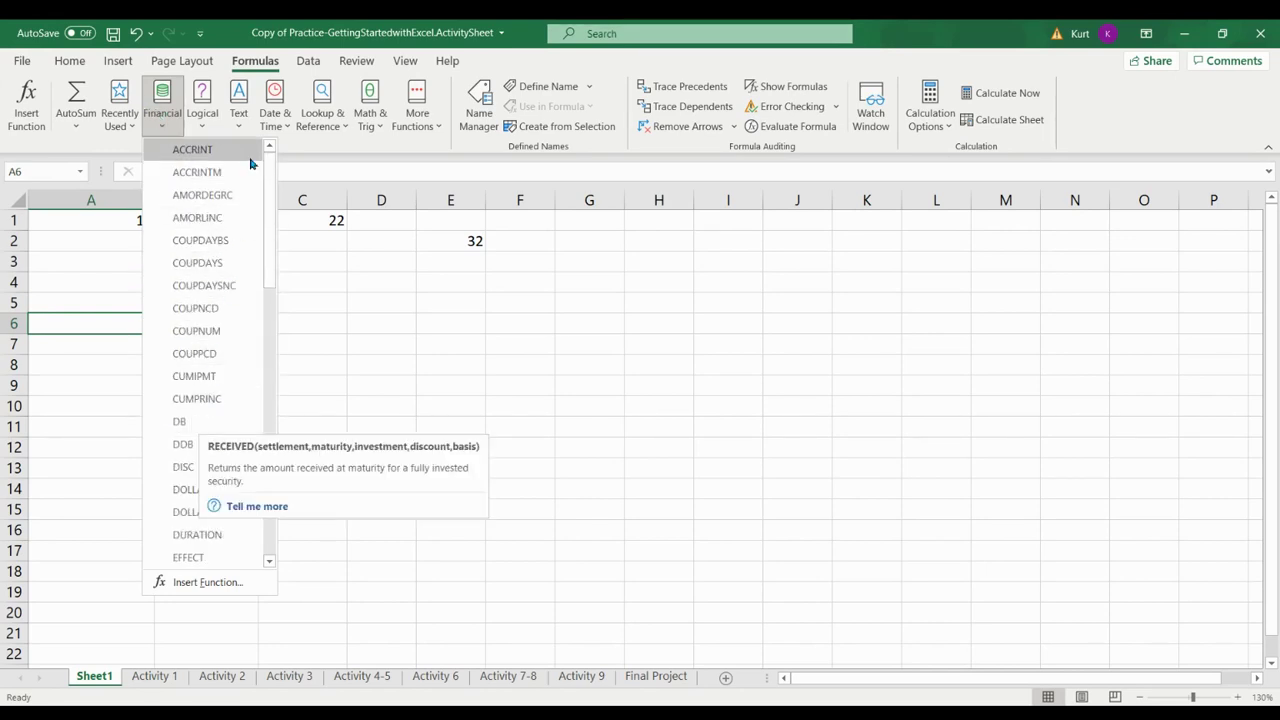
pyautogui.click(118, 128)
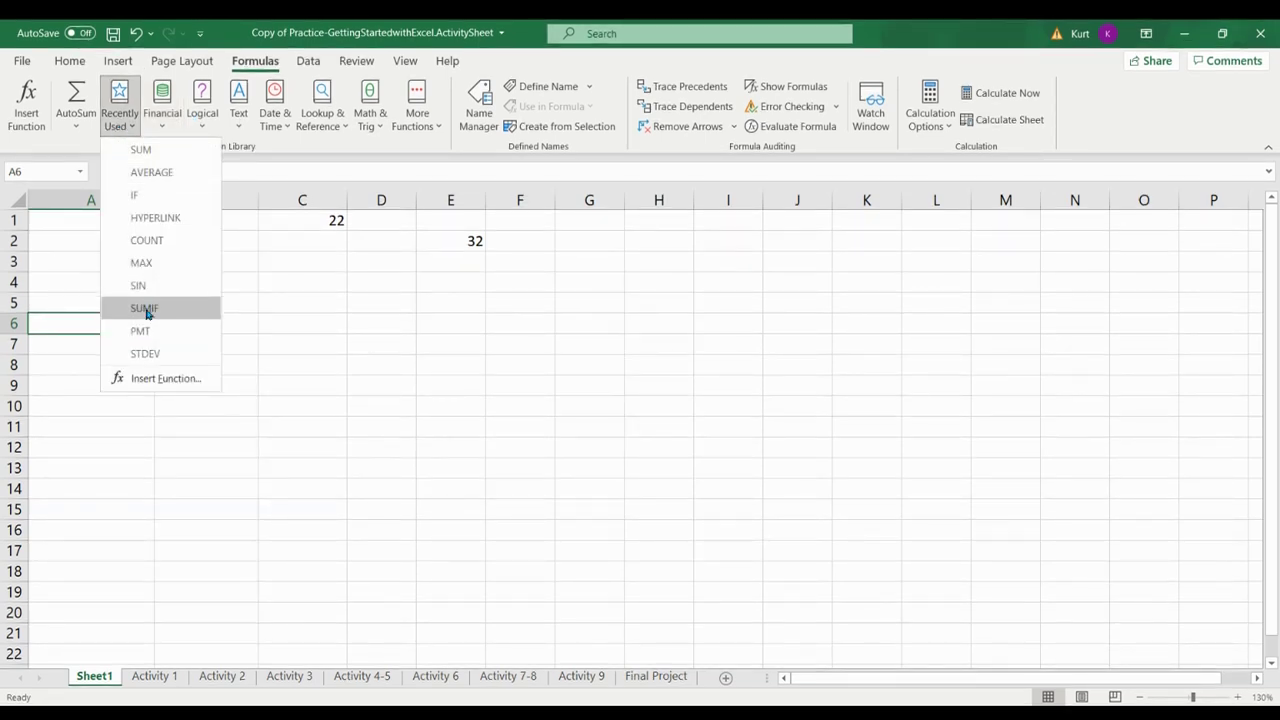
pyautogui.click(246, 122)
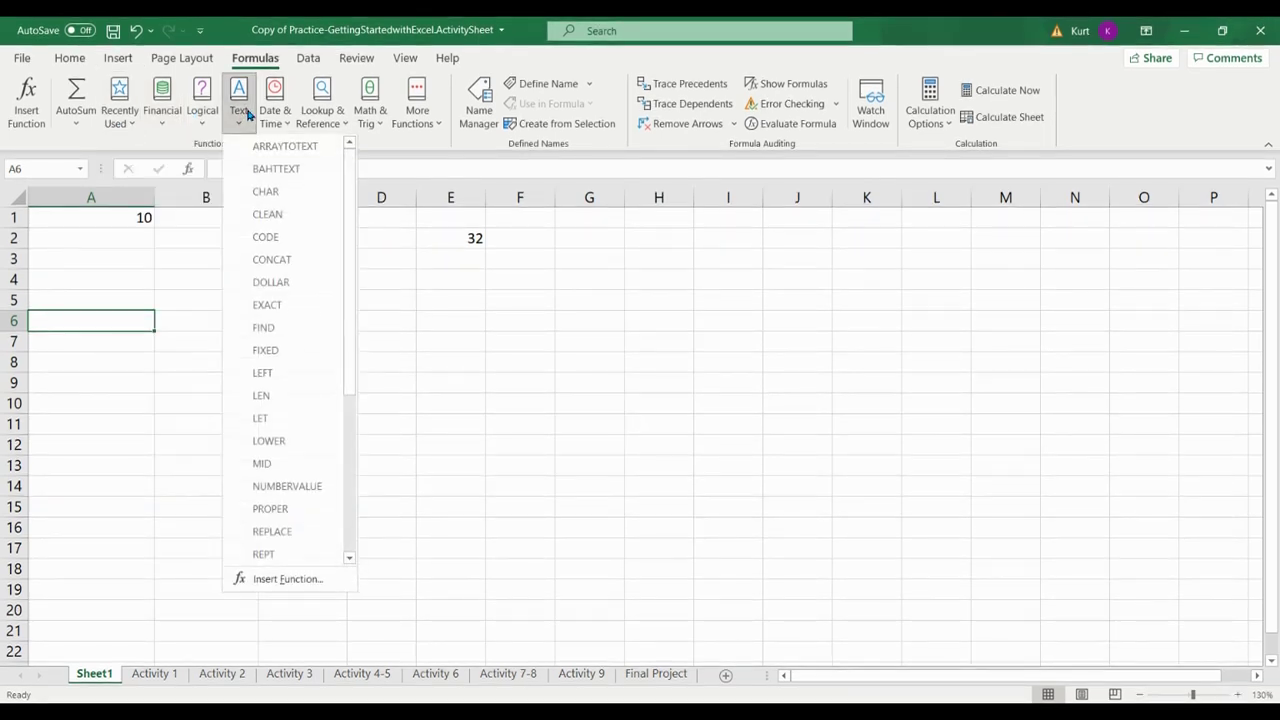
pyautogui.click(283, 118)
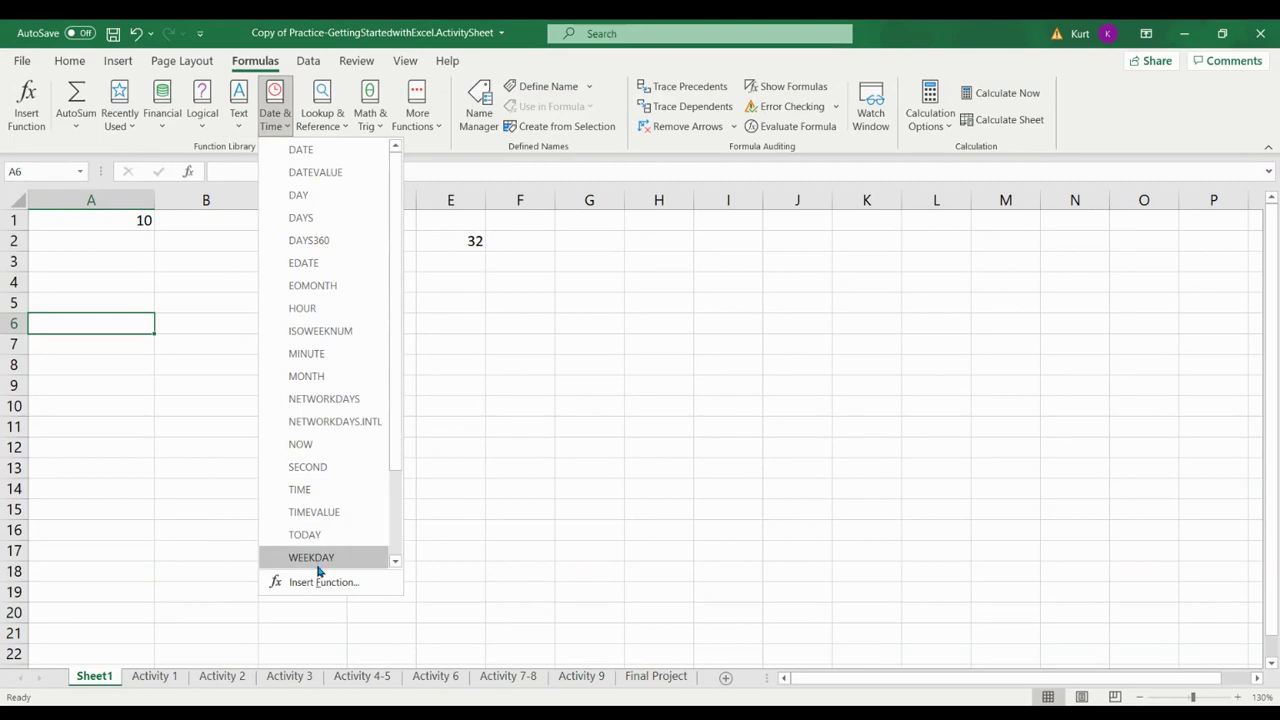